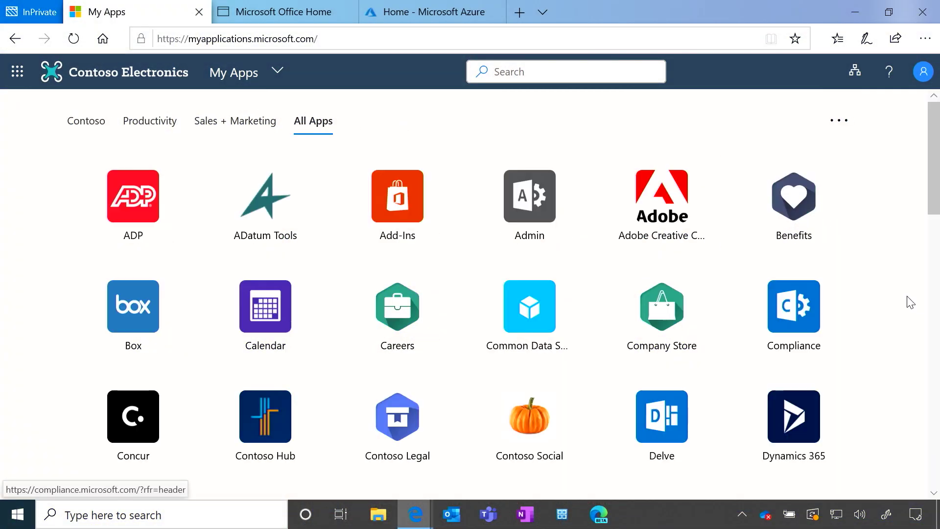
Scroll through All Apps, then filter My Apps to the eleven-app Contoso group
{"action": "scroll", "coordinate": [909, 298], "scroll_direction": "down", "scroll_amount": 3}
{"action": "scroll", "coordinate": [909, 299], "scroll_direction": "down", "scroll_amount": 5}
{"action": "scroll", "coordinate": [909, 298], "scroll_direction": "down", "scroll_amount": 4}
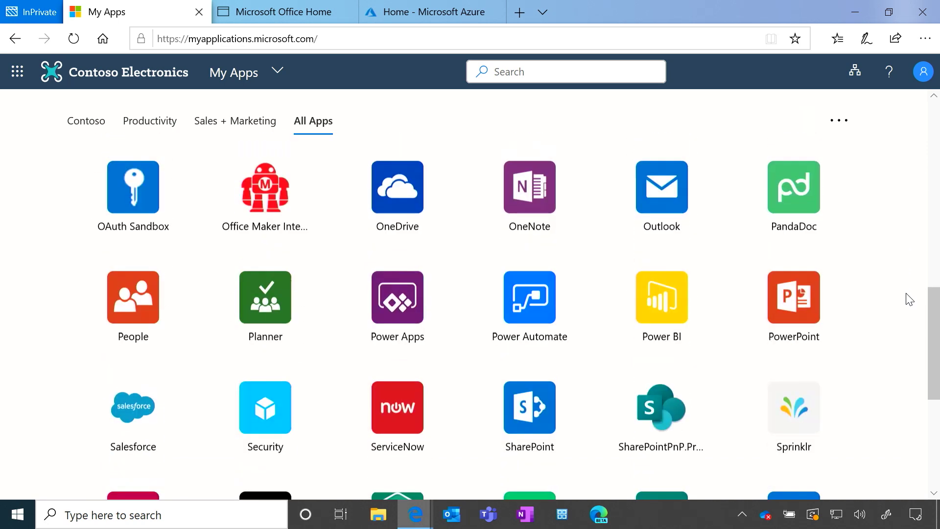
{"action": "scroll", "coordinate": [909, 299], "scroll_direction": "down", "scroll_amount": 4}
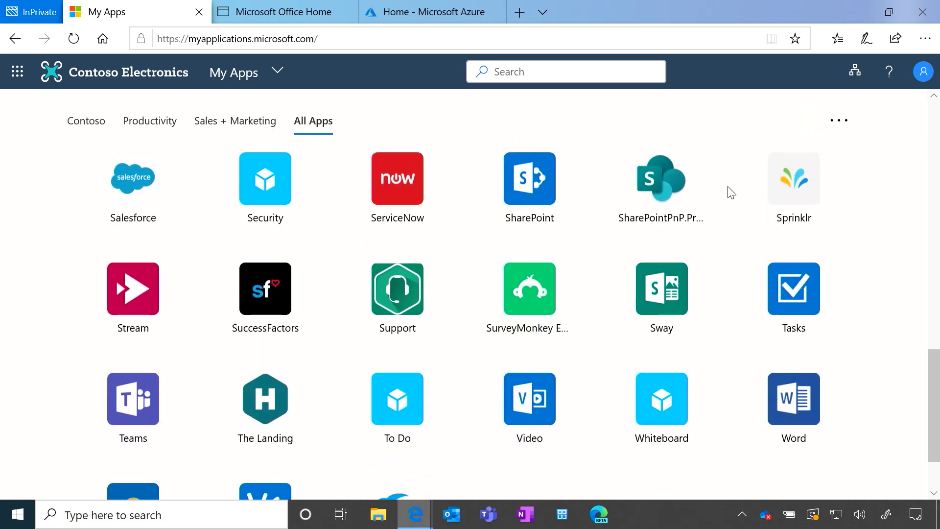
{"action": "left_click", "coordinate": [95, 128]}
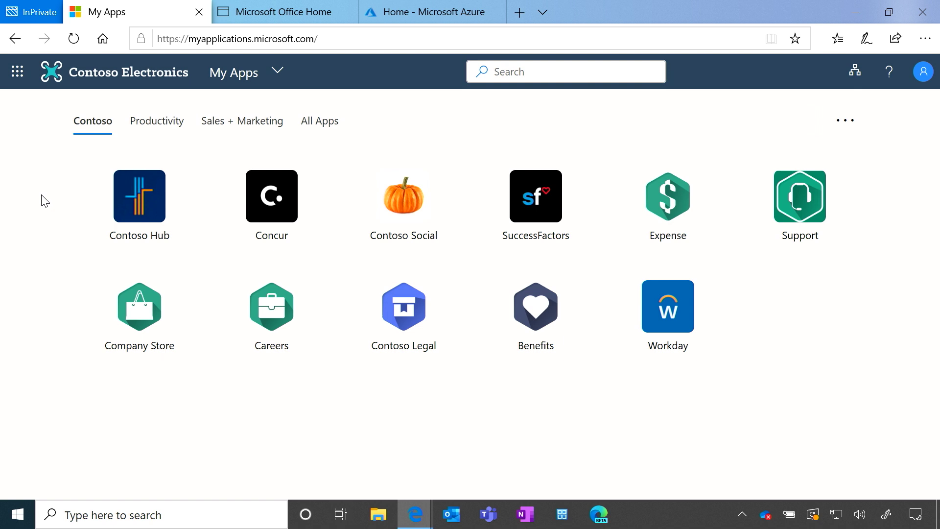
Check the same eleven Contoso apps on Office.com and return to the Azure portal home
{"action": "left_click", "coordinate": [264, 11]}
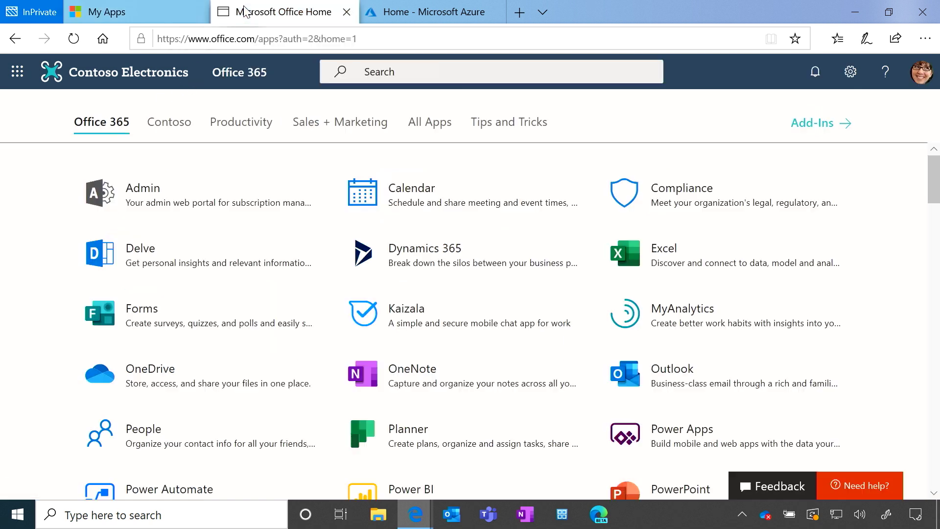
{"action": "left_click", "coordinate": [162, 128]}
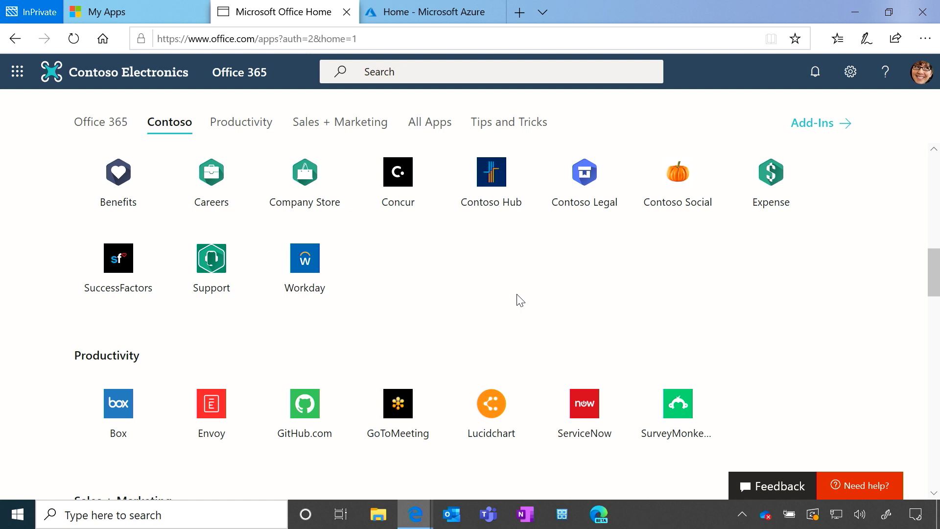
{"action": "left_click", "coordinate": [430, 10]}
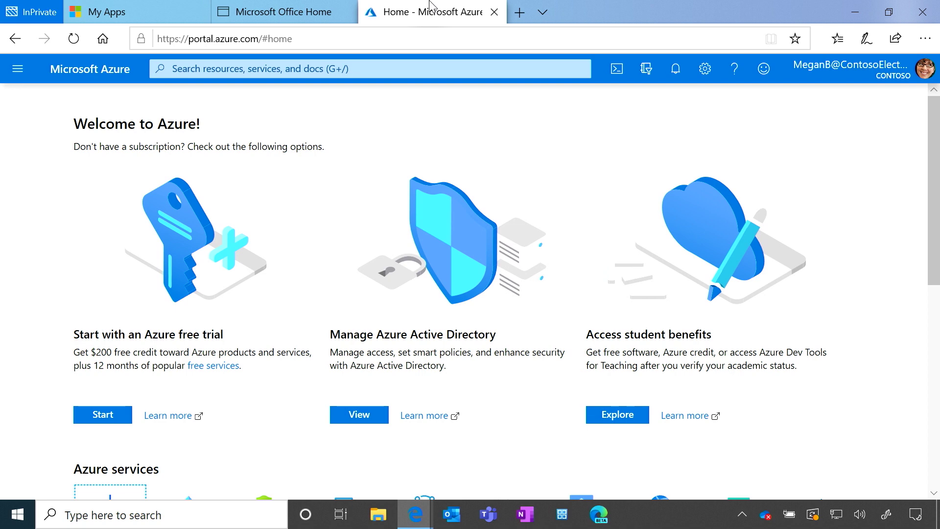
Go through Azure Active Directory and Enterprise applications to the Collections list
{"action": "scroll", "coordinate": [252, 230], "scroll_direction": "down", "scroll_amount": 2}
{"action": "scroll", "coordinate": [220, 294], "scroll_direction": "down", "scroll_amount": 1}
{"action": "left_click", "coordinate": [180, 384]}
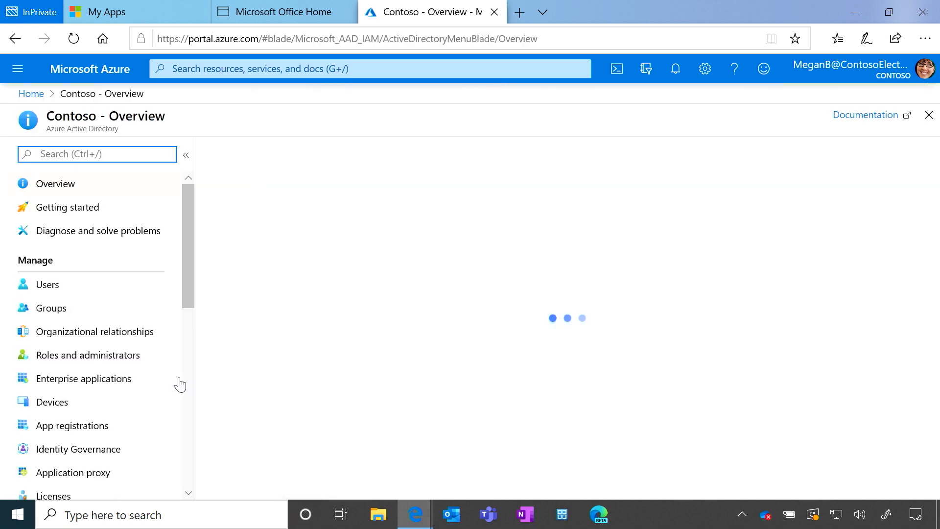
{"action": "left_click", "coordinate": [95, 379]}
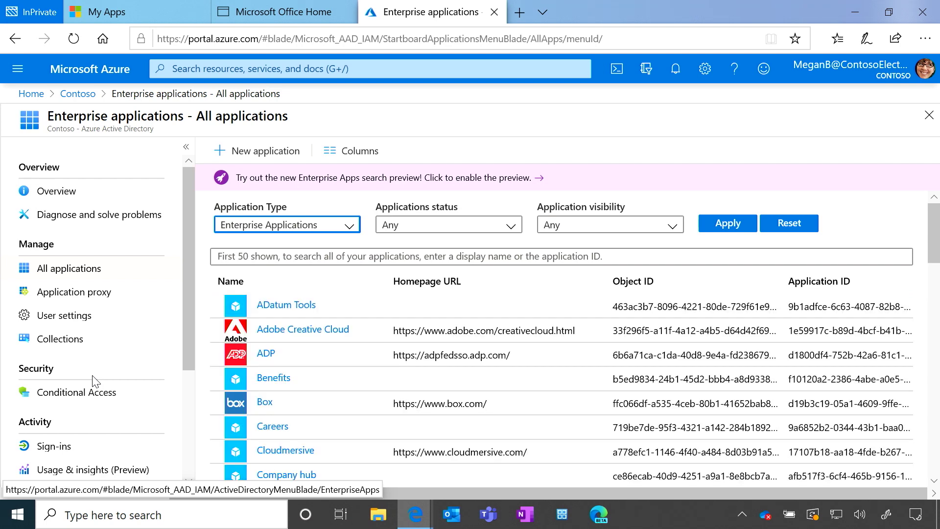
{"action": "left_click", "coordinate": [63, 349]}
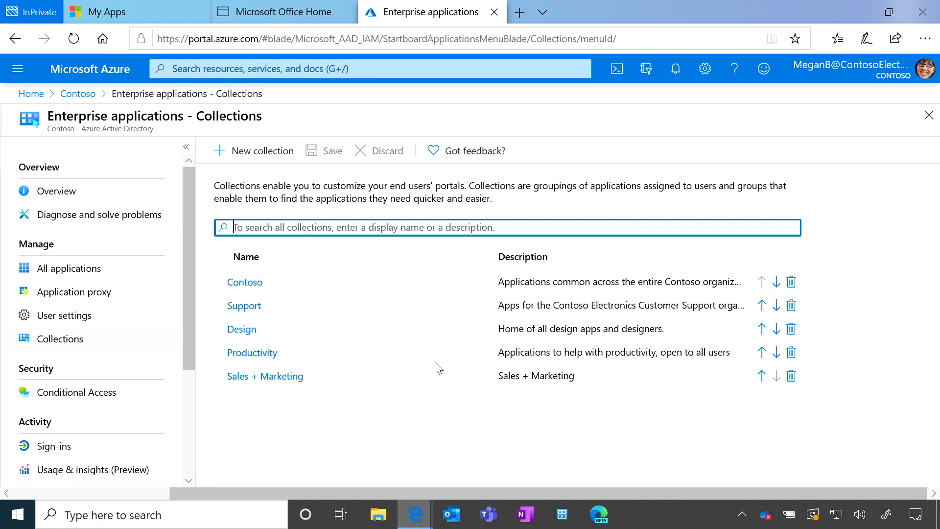
Start a new collection named 'Contoso 2.0', described as a test to delete later
{"action": "left_click", "coordinate": [263, 156]}
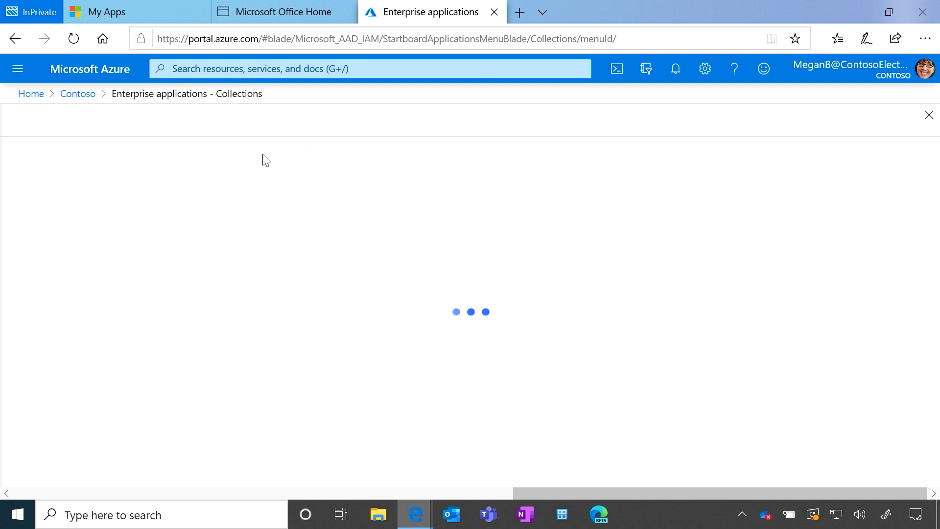
{"action": "left_click", "coordinate": [254, 302]}
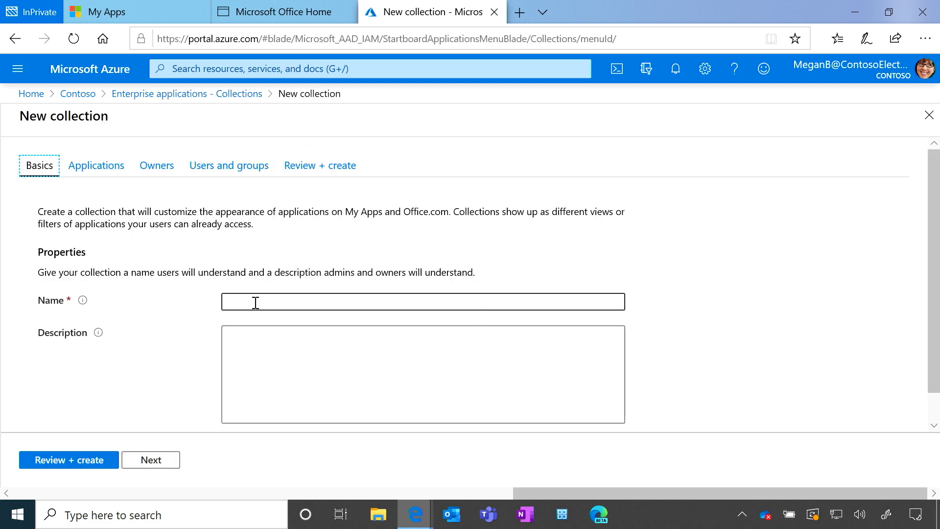
{"action": "type", "text": "Cont"}
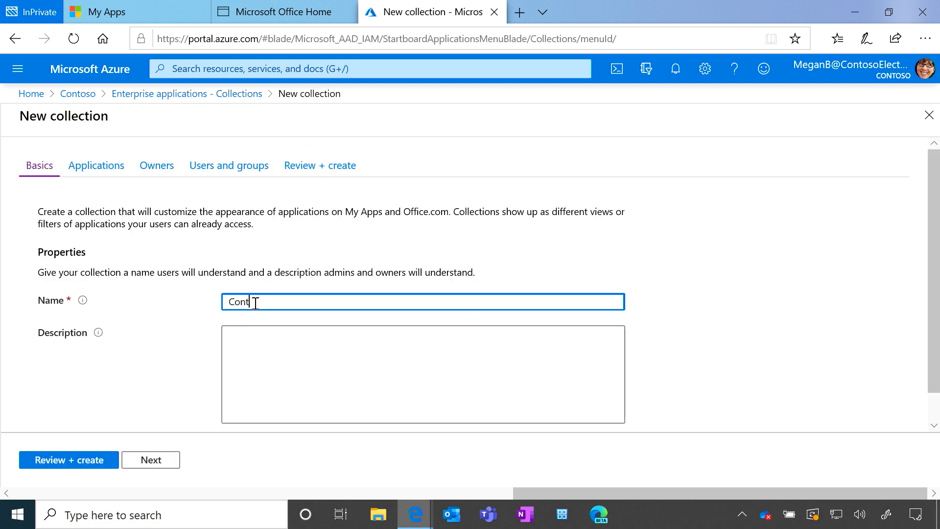
{"action": "type", "text": "oso 2.0"}
{"action": "key", "text": "Tab"}
{"action": "type", "text": "ting new "}
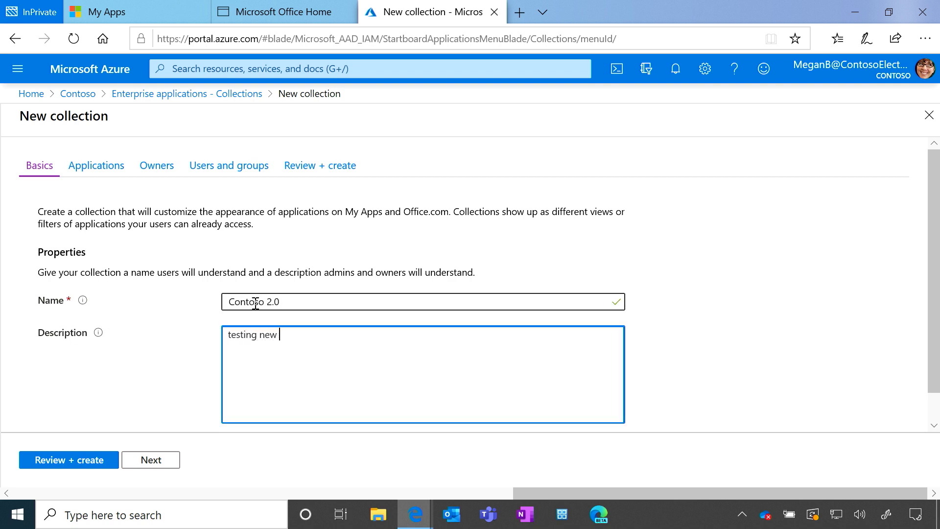
{"action": "type", "text": "collection, will delete later"}
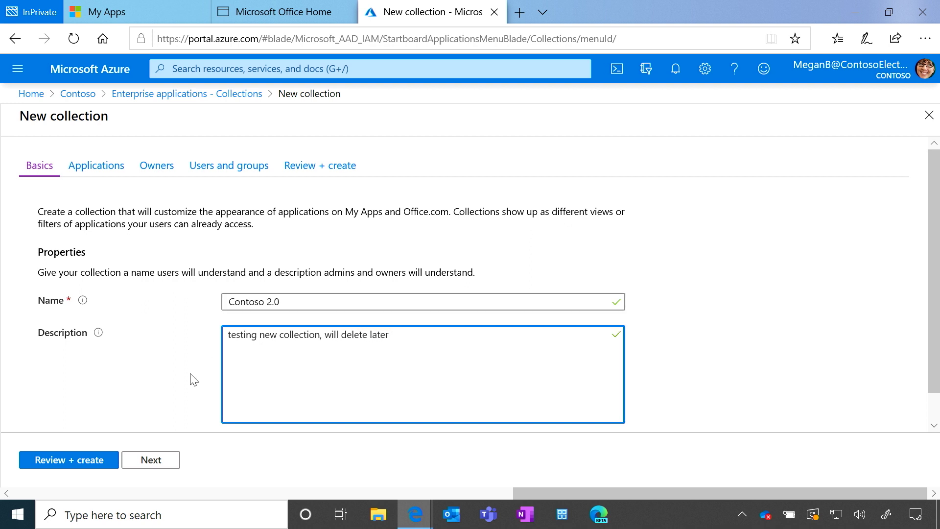
{"action": "left_click", "coordinate": [99, 167]}
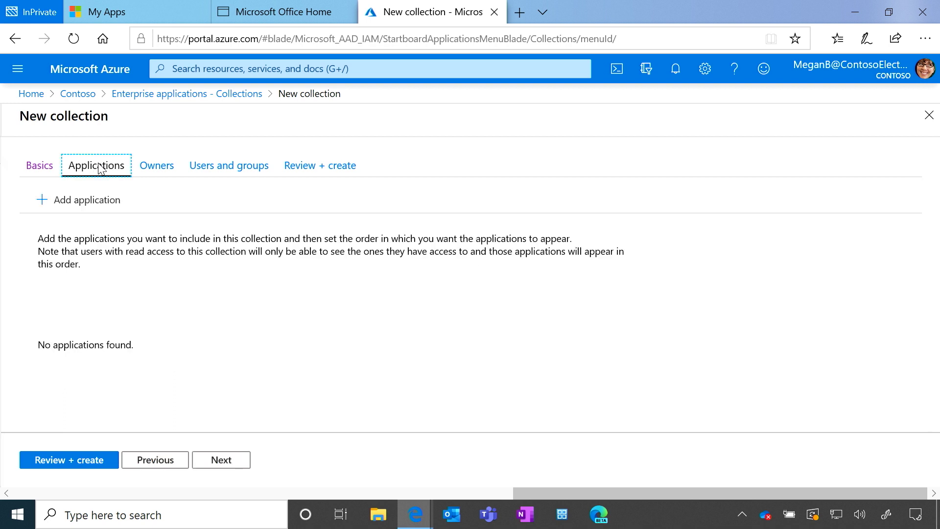
Search for and select Contoso Hub and Benefits as collection applications
{"action": "left_click", "coordinate": [71, 200]}
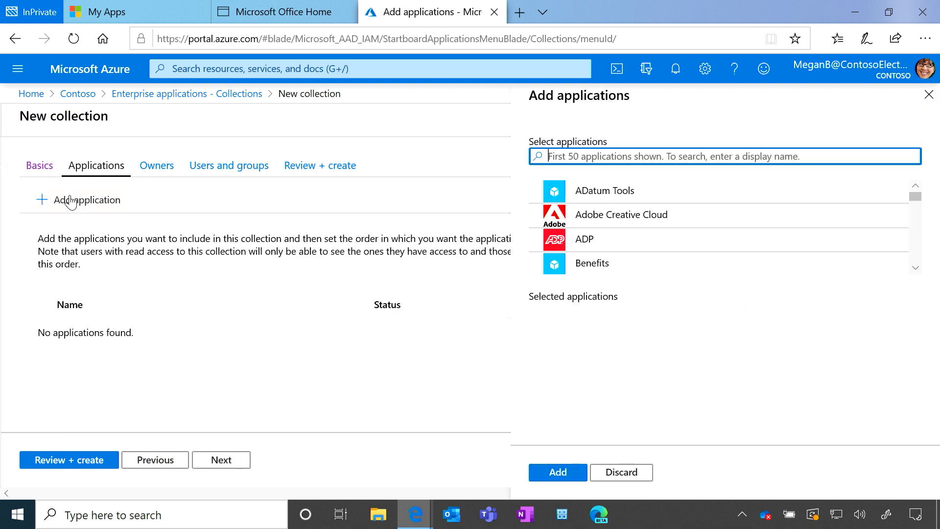
{"action": "type", "text": "conto"}
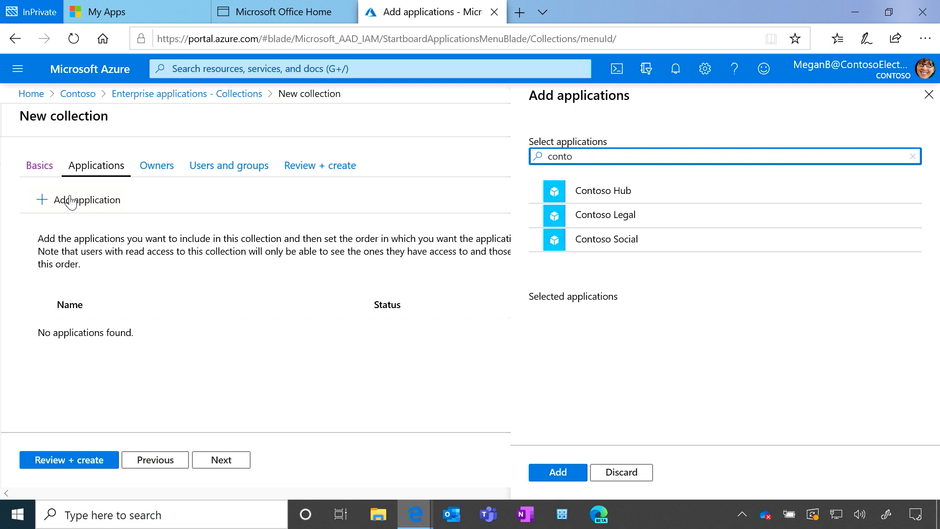
{"action": "left_click", "coordinate": [589, 194]}
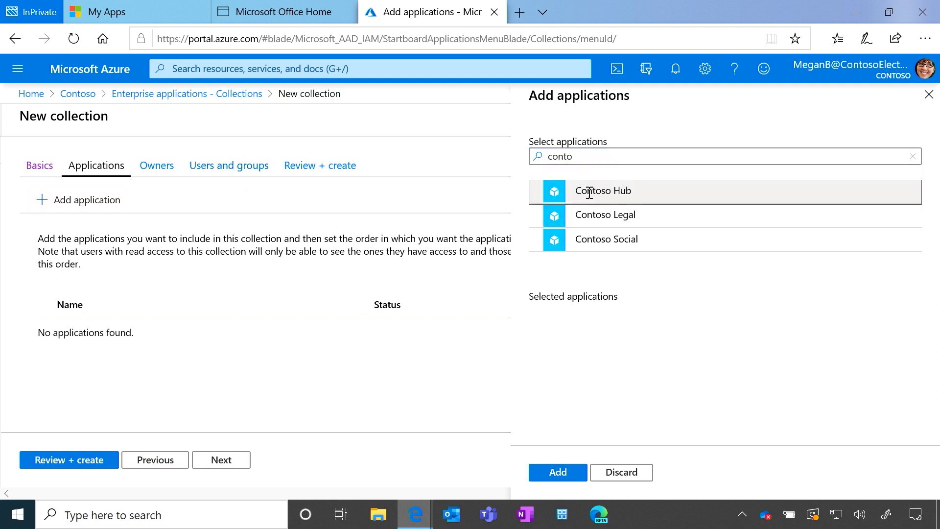
{"action": "double_click", "coordinate": [562, 157]}
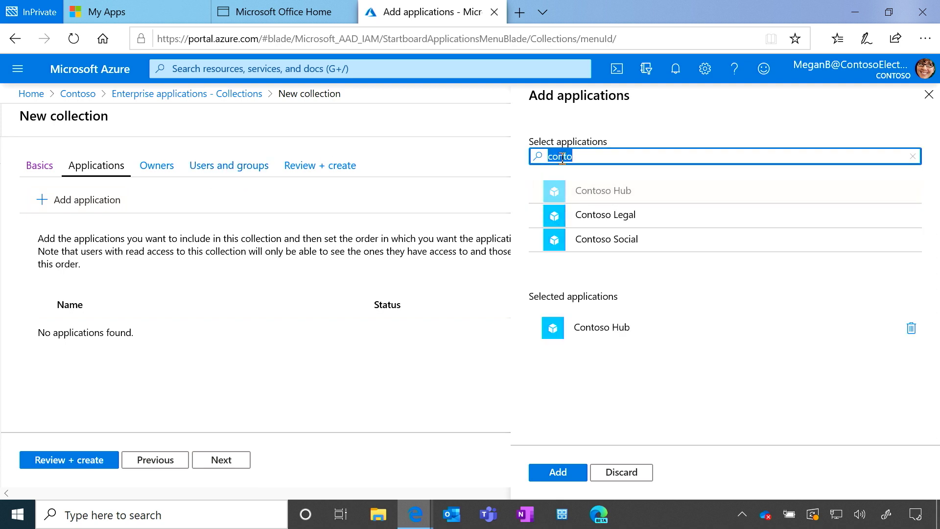
{"action": "type", "text": "benefit"}
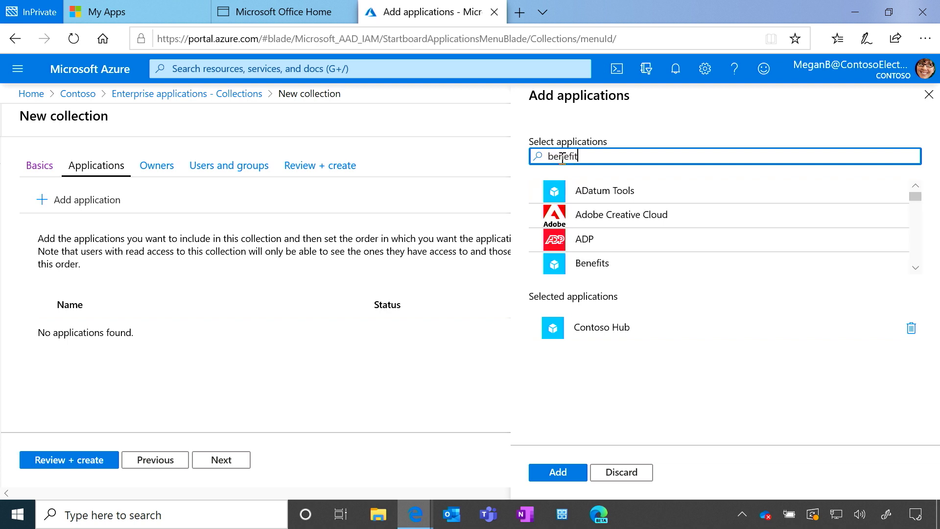
{"action": "left_click", "coordinate": [602, 200]}
Select Expense, Support and Careers too, and add all five apps to the collection
{"action": "double_click", "coordinate": [561, 156]}
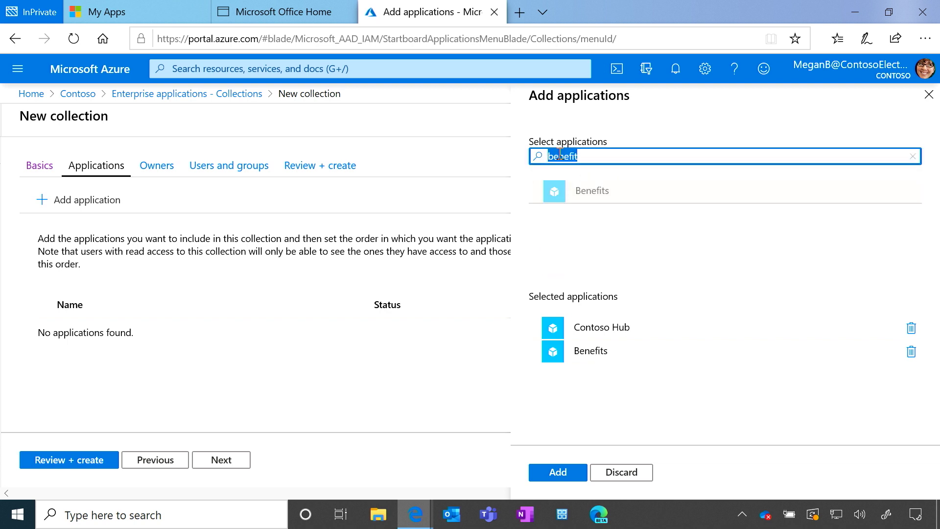
{"action": "type", "text": "expense"}
{"action": "left_click", "coordinate": [567, 188]}
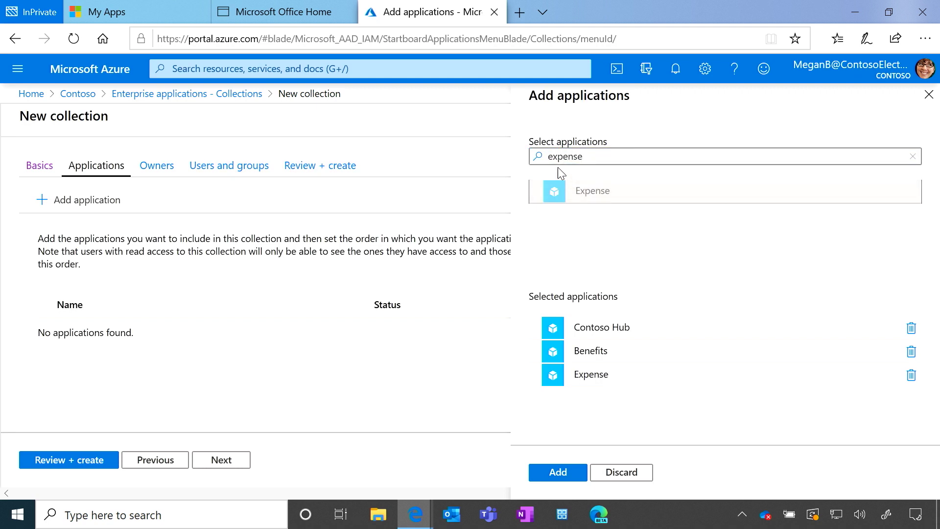
{"action": "double_click", "coordinate": [550, 159]}
{"action": "key", "text": "BackSpace"}
{"action": "type", "text": "support"}
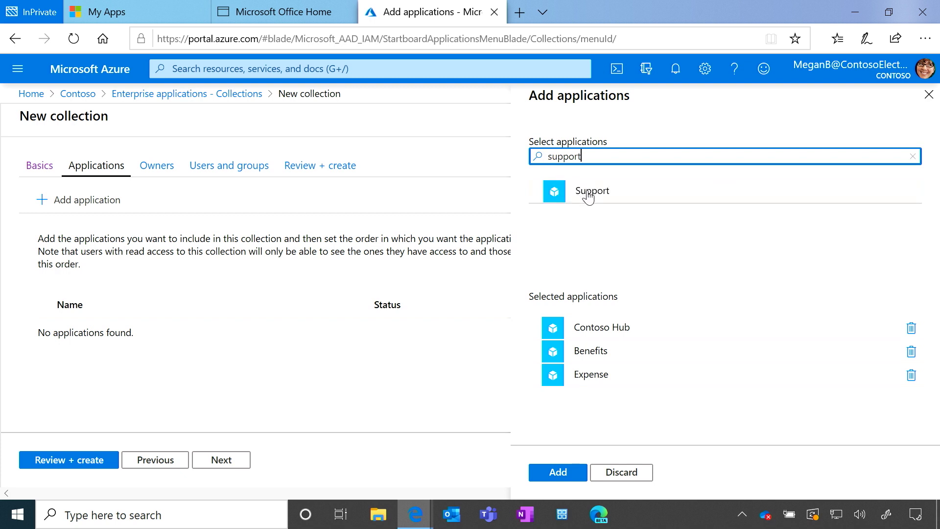
{"action": "left_click", "coordinate": [589, 191]}
{"action": "double_click", "coordinate": [568, 157]}
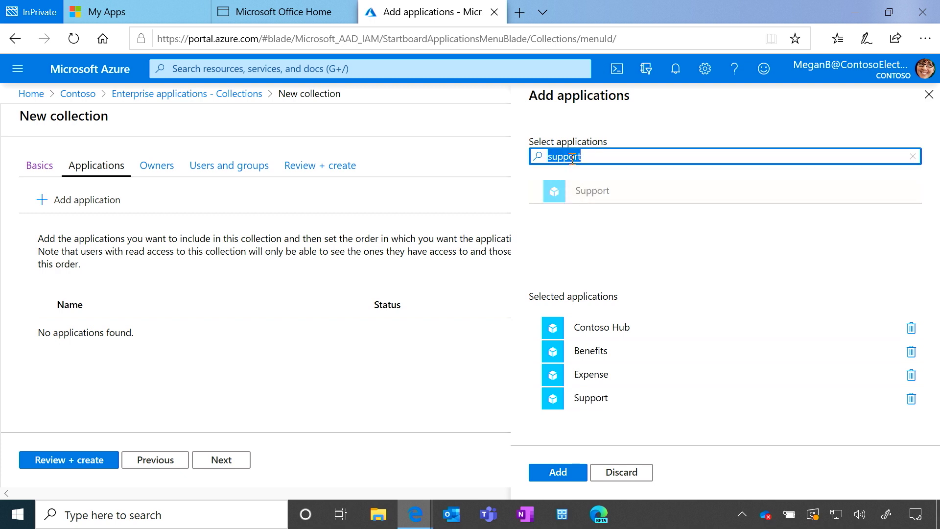
{"action": "type", "text": "careers"}
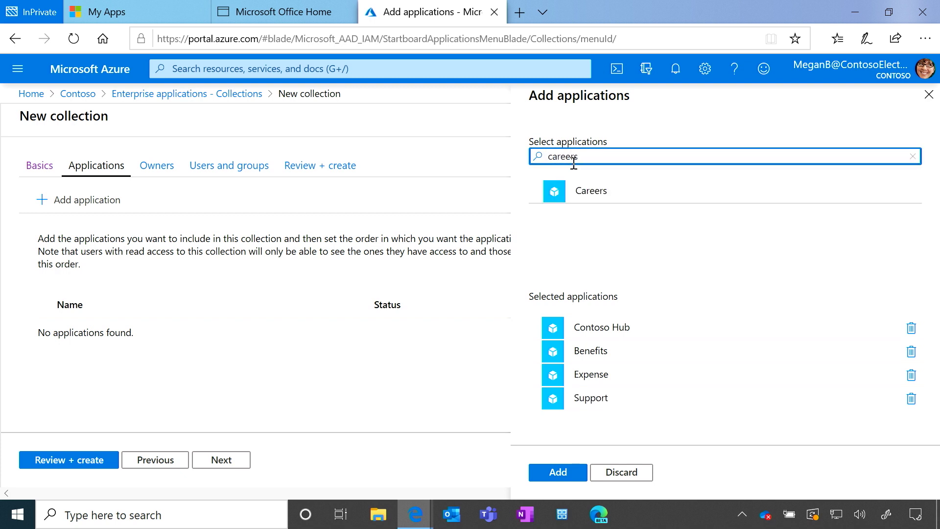
{"action": "left_click", "coordinate": [590, 192]}
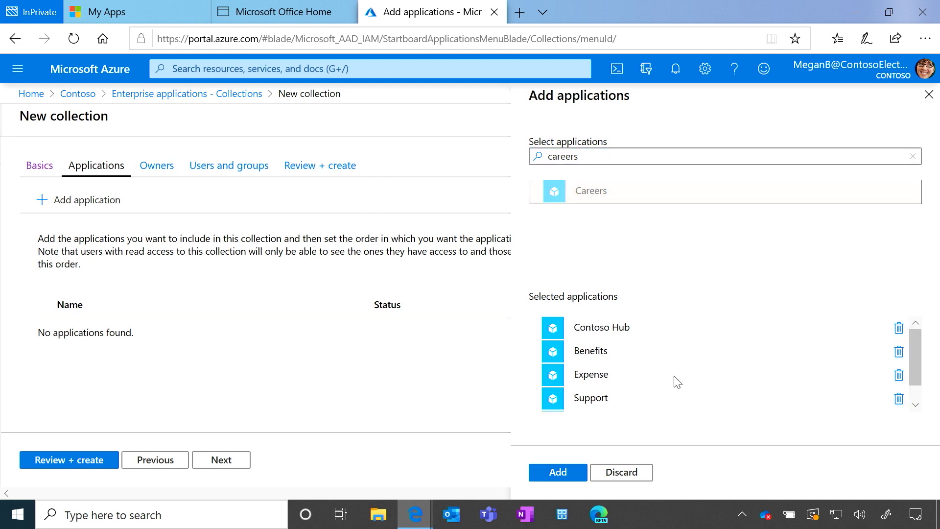
{"action": "scroll", "coordinate": [704, 392], "scroll_direction": "down", "scroll_amount": 1}
{"action": "scroll", "coordinate": [707, 393], "scroll_direction": "up", "scroll_amount": 1}
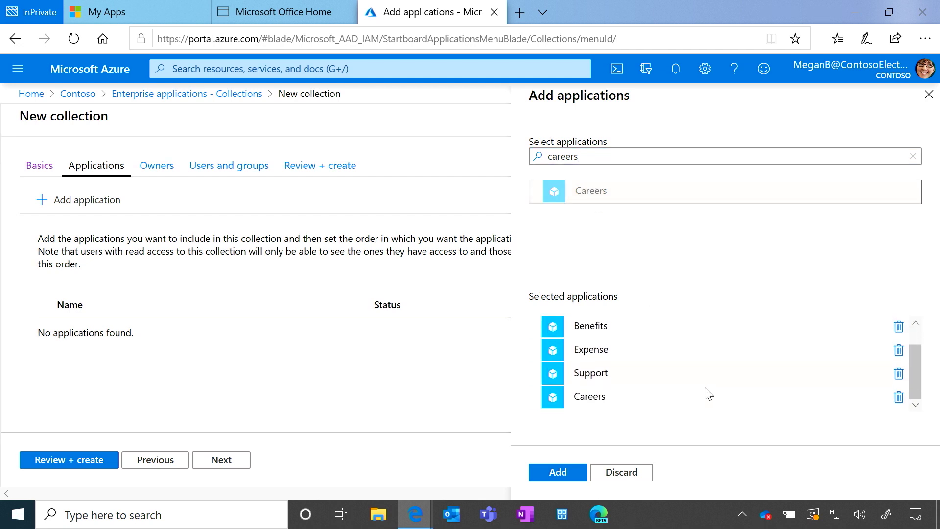
{"action": "left_click", "coordinate": [561, 472]}
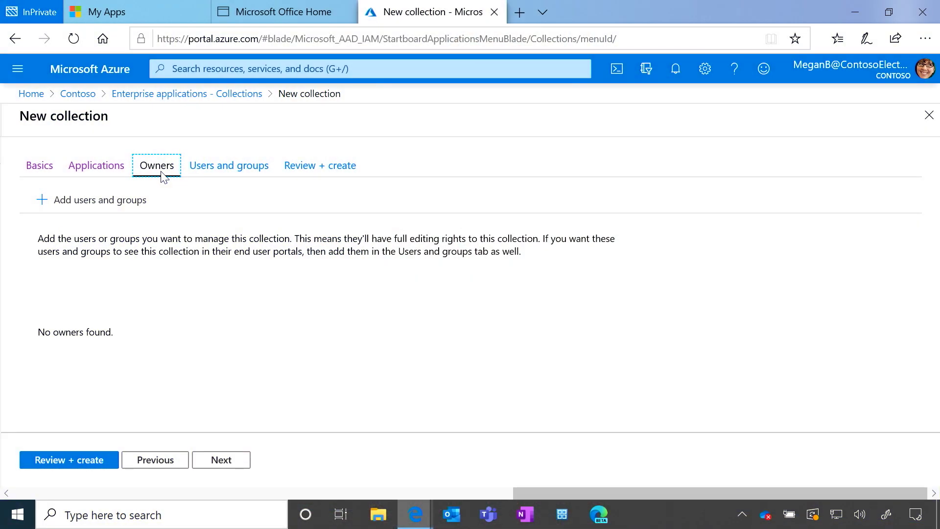
Search for Megan Bowen and set her as the collection's owner
{"action": "left_click", "coordinate": [121, 210]}
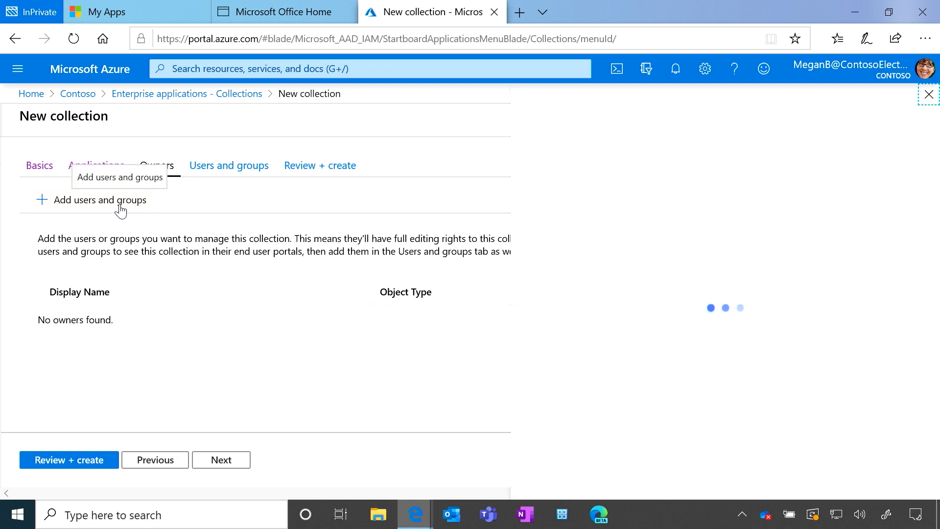
{"action": "type", "text": "megn"}
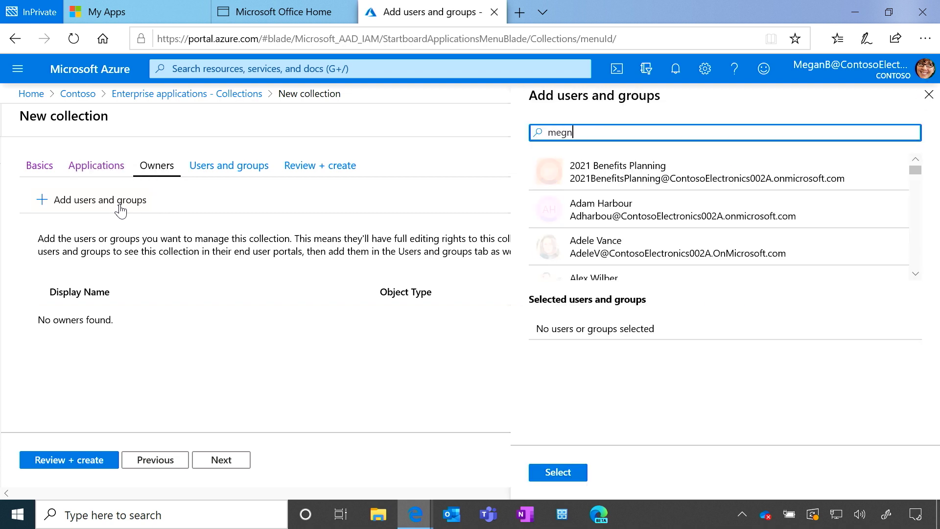
{"action": "key", "text": "BackSpace"}
{"action": "type", "text": "an"}
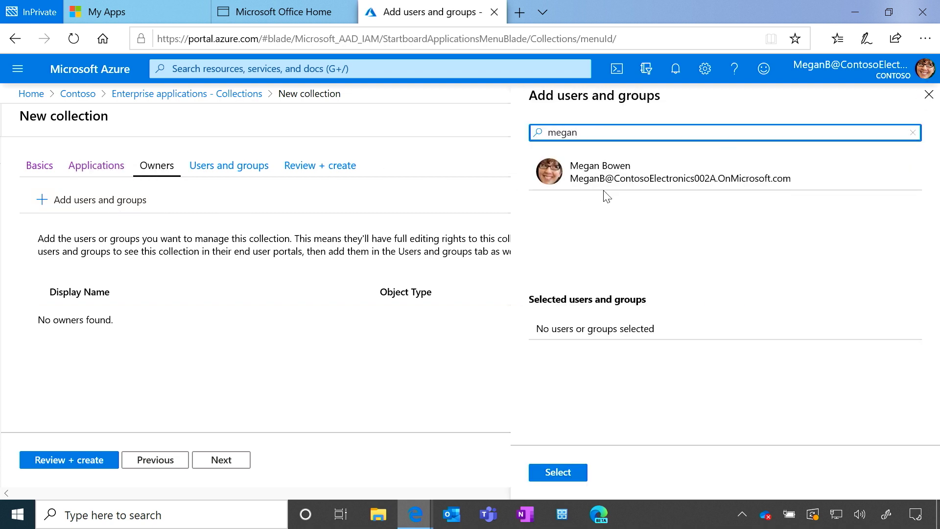
{"action": "left_click", "coordinate": [617, 169]}
{"action": "left_click", "coordinate": [561, 473]}
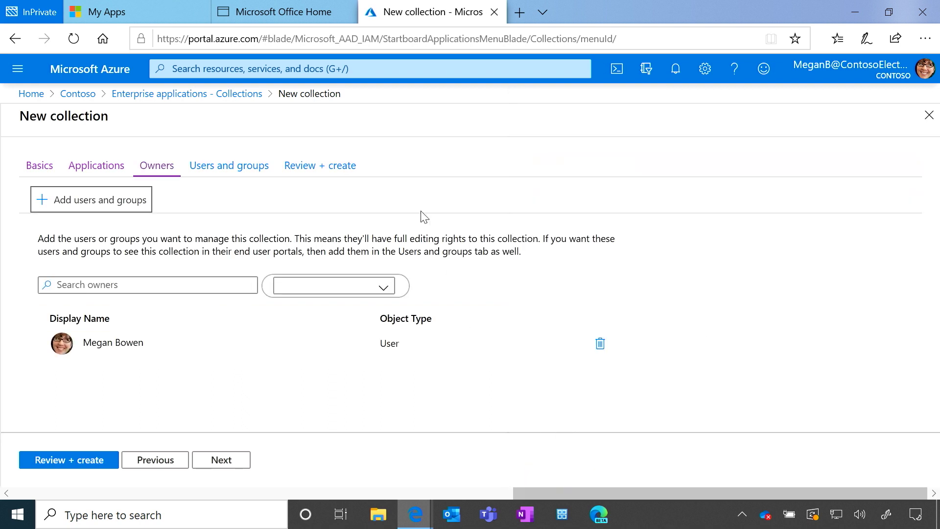
{"action": "left_click", "coordinate": [205, 174]}
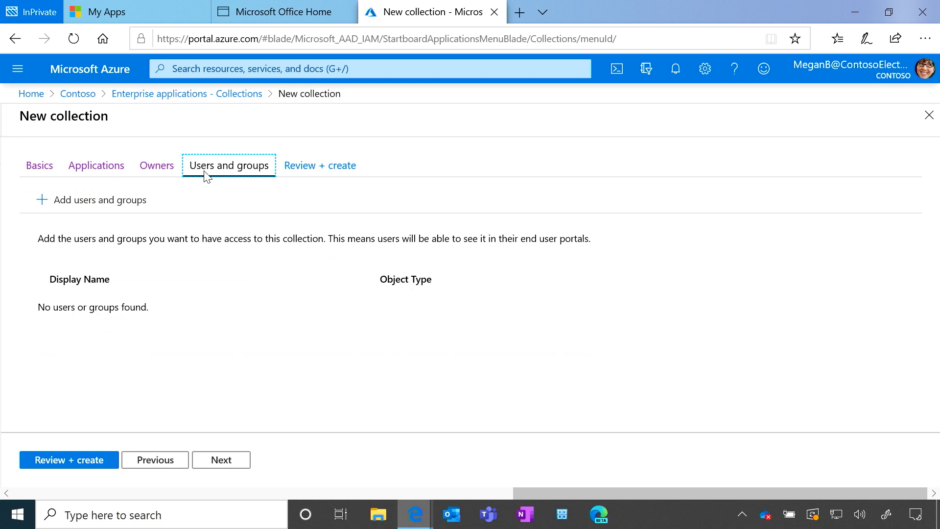
Search for Megan Bowen and grant her access as the collection's only user
{"action": "left_click", "coordinate": [141, 203]}
{"action": "type", "text": "megn"}
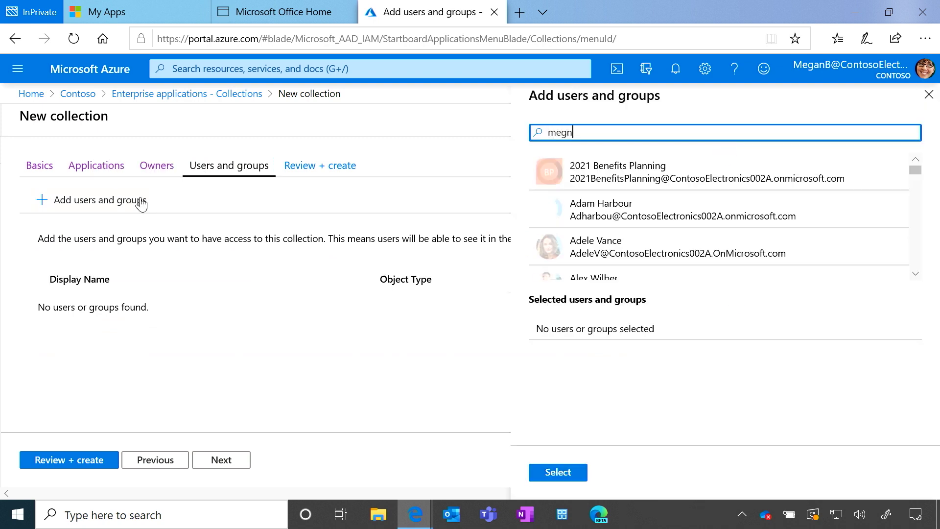
{"action": "key", "text": "BackSpace"}
{"action": "type", "text": "an"}
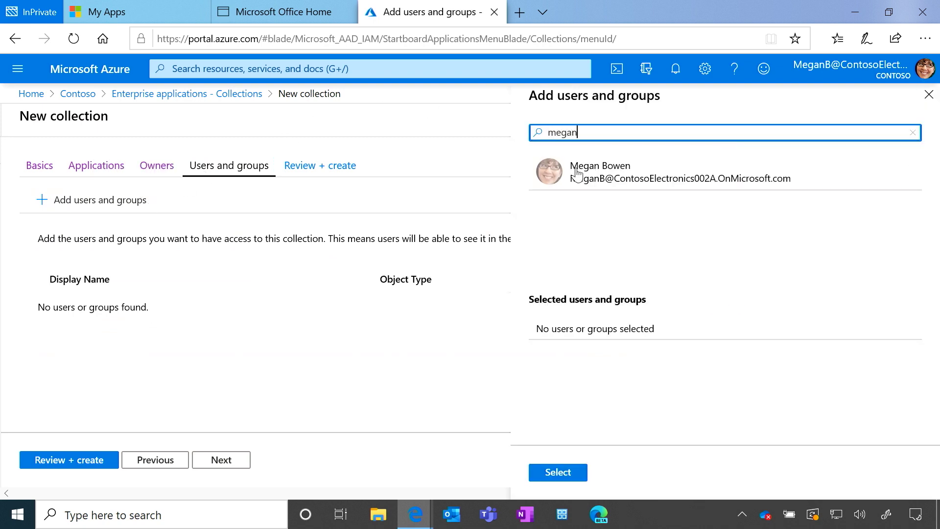
{"action": "left_click", "coordinate": [577, 174]}
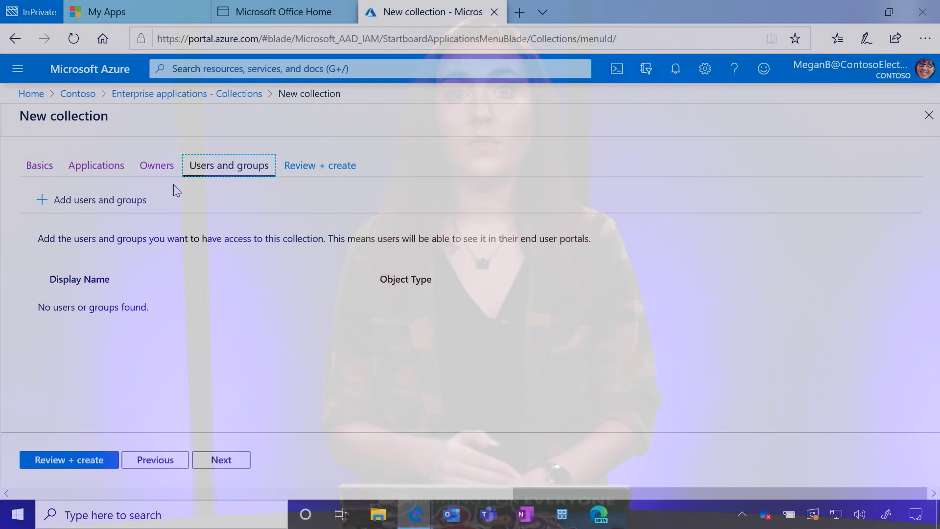
{"action": "type", "text": "megn"}
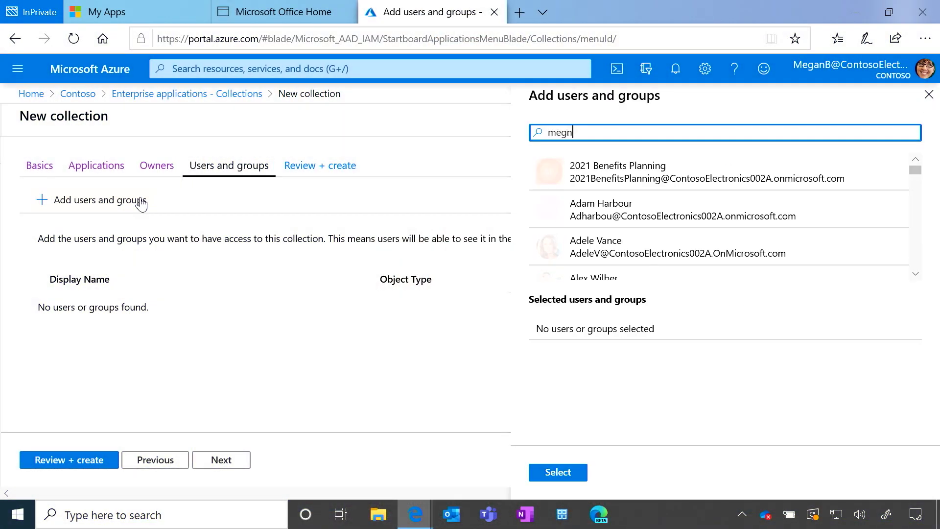
{"action": "key", "text": "BackSpace"}
{"action": "type", "text": "an"}
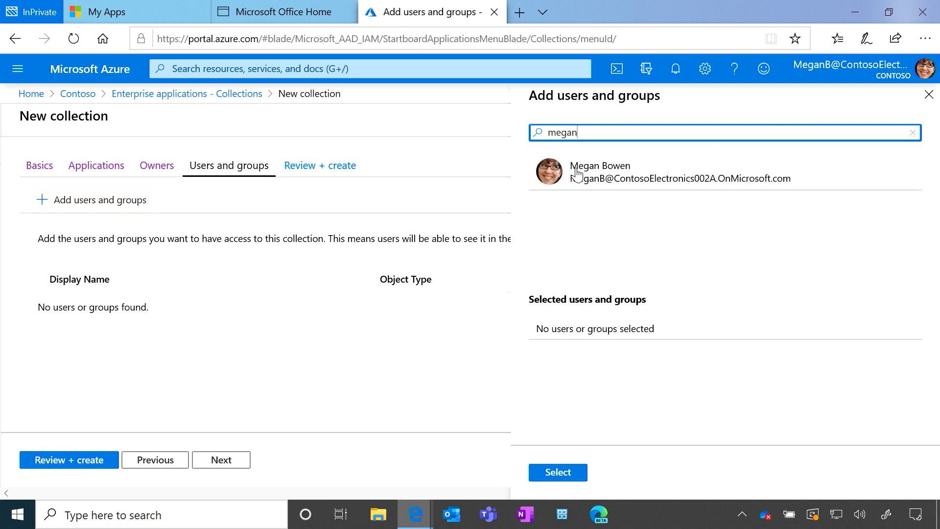
{"action": "left_click", "coordinate": [577, 174]}
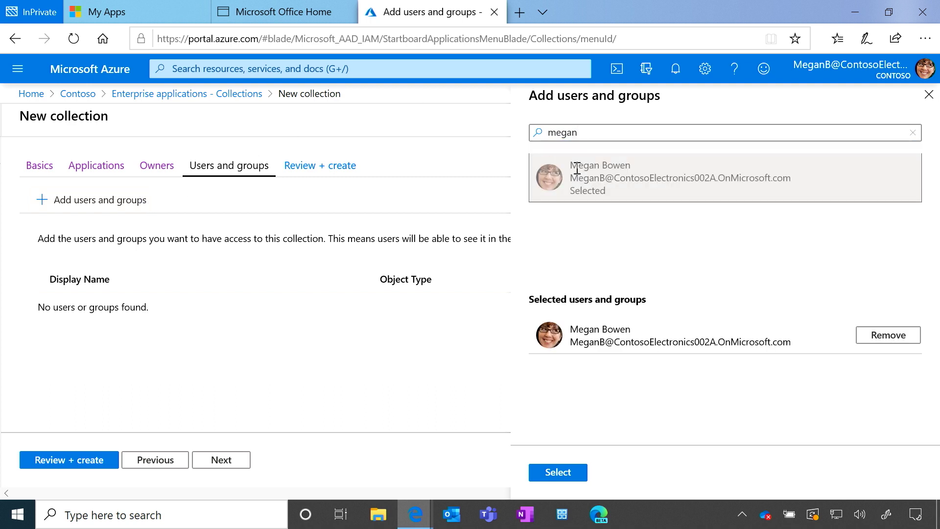
{"action": "left_click", "coordinate": [548, 475]}
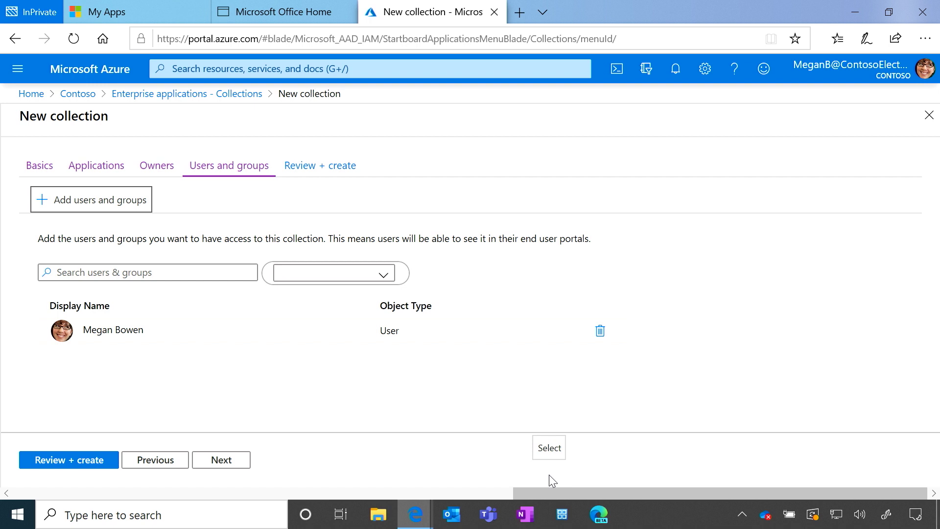
Review the Contoso 2.0 summary and submit the collection for creation
{"action": "left_click", "coordinate": [346, 167]}
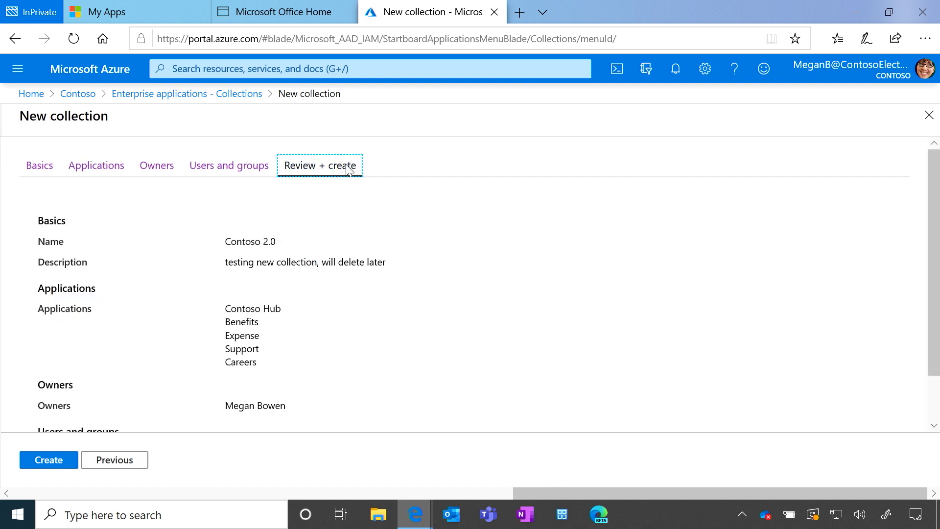
{"action": "scroll", "coordinate": [512, 270], "scroll_direction": "down", "scroll_amount": 1}
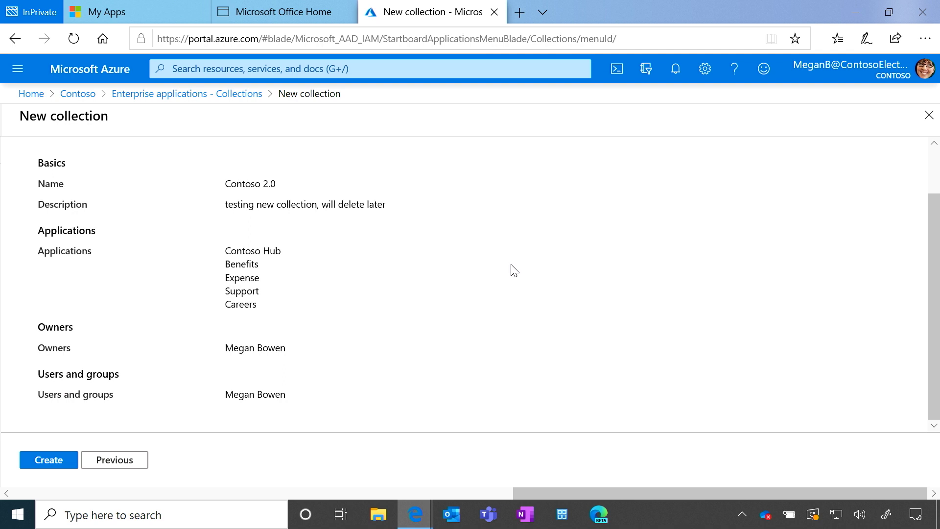
{"action": "left_click", "coordinate": [49, 463]}
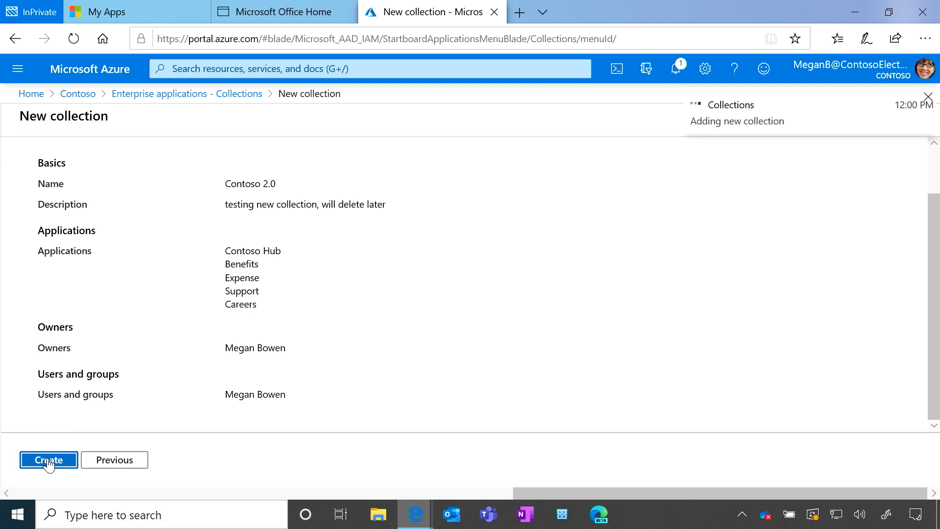